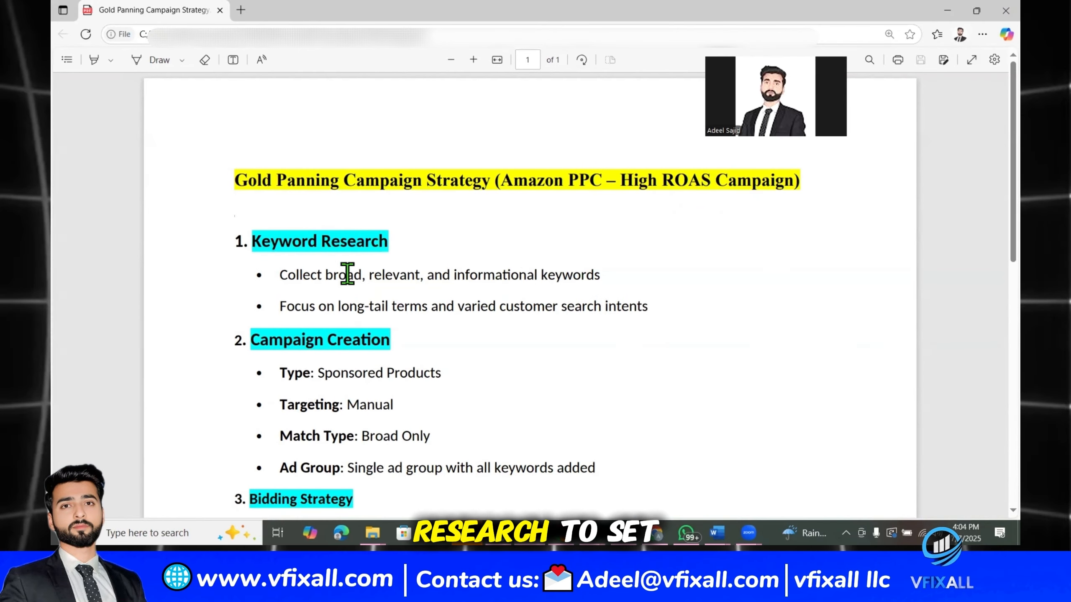
# Highlight the Keyword Research points in the strategy PDF, then switch to Seller Central and open Brand Analytics.
pyautogui.moveTo(280, 276); pyautogui.dragTo(588, 317)
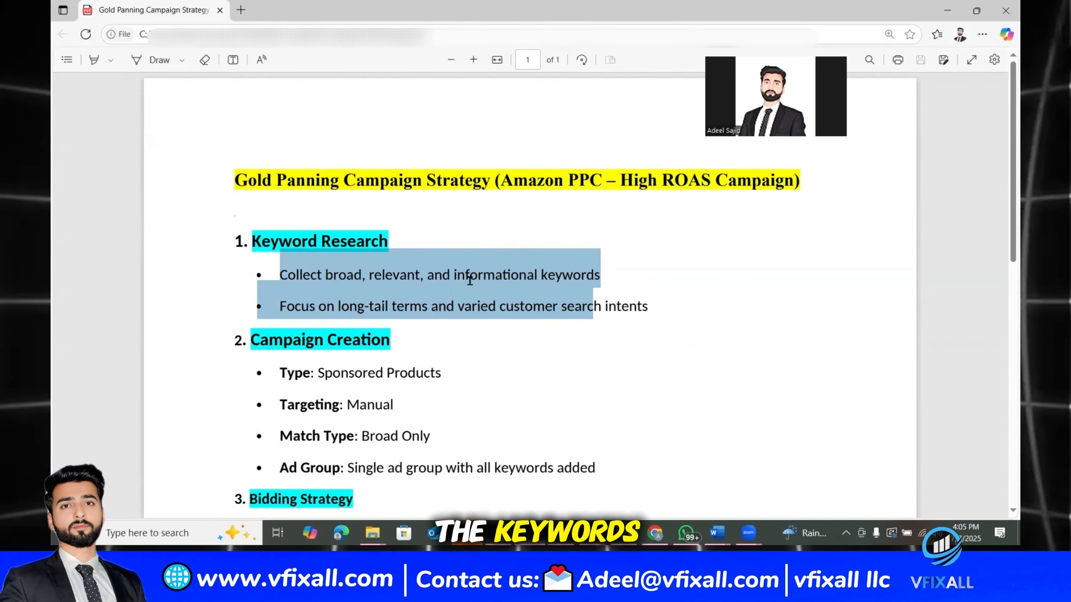
pyautogui.click(497, 533)
pyautogui.click(65, 91)
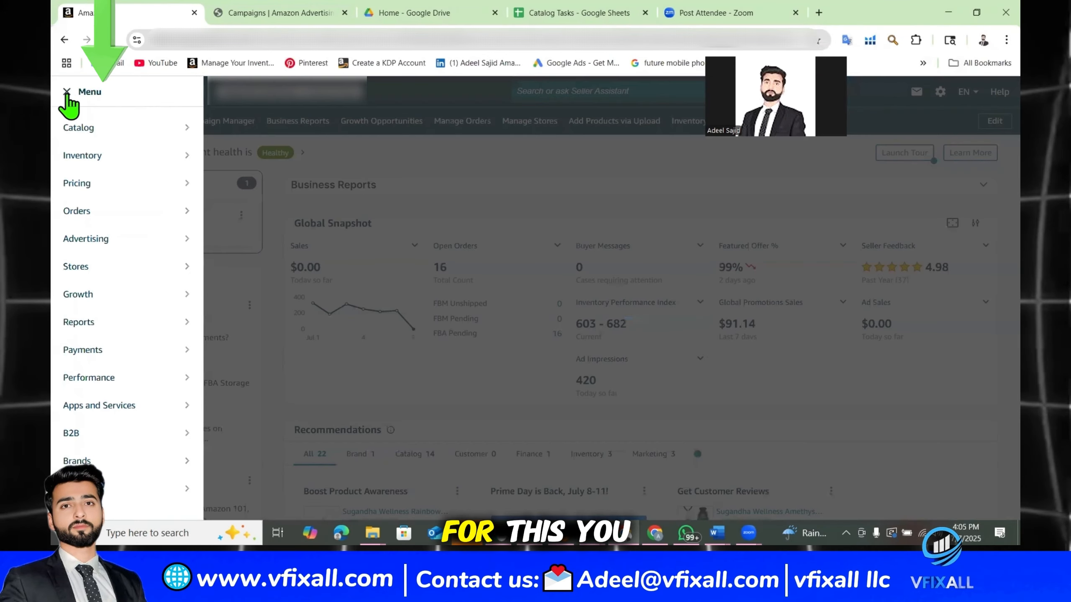
pyautogui.click(105, 125)
pyautogui.click(128, 458)
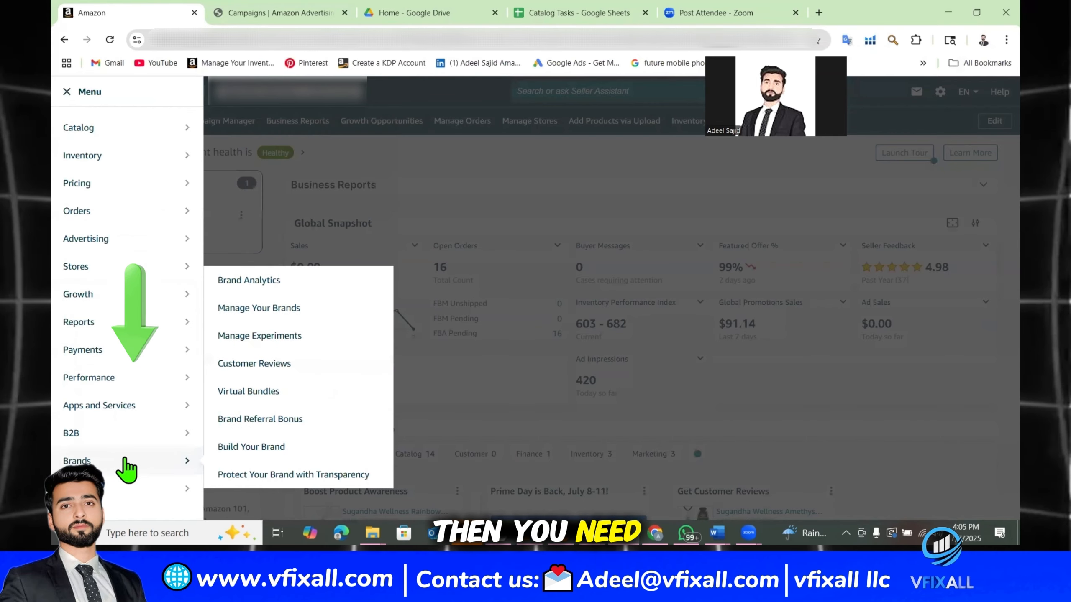
pyautogui.click(253, 281)
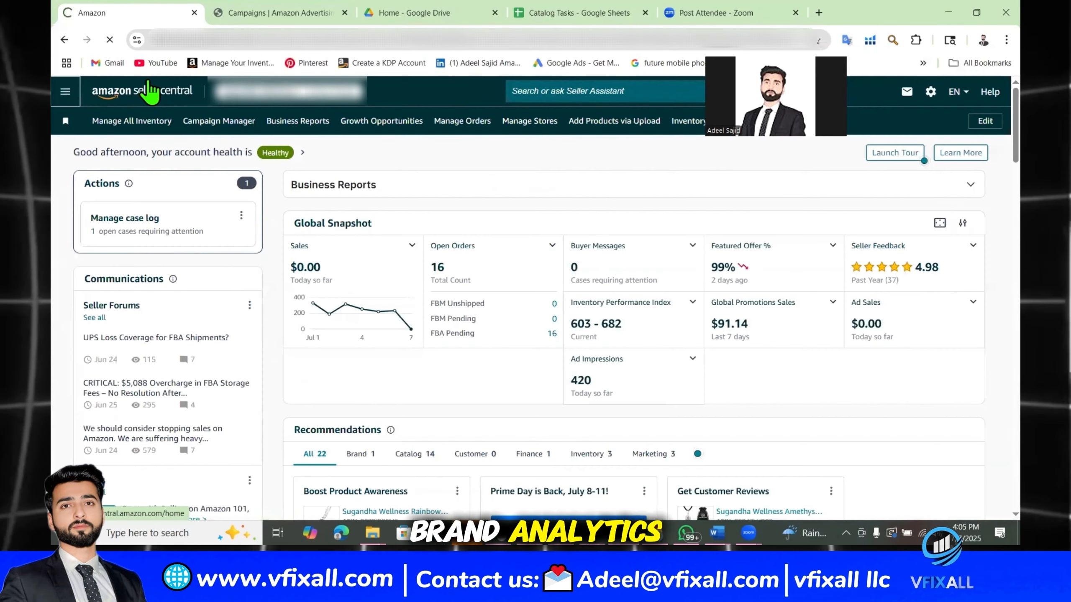
# Open the Search Query Performance report, set its reporting range to Quarterly and open the year choices.
pyautogui.moveTo(514, 166)
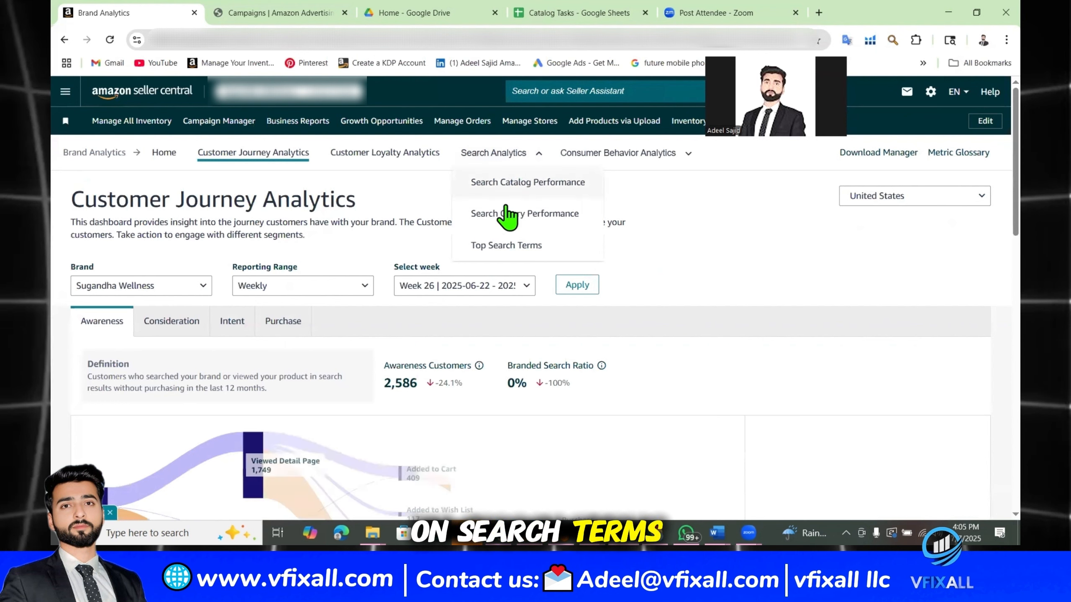
pyautogui.click(506, 213)
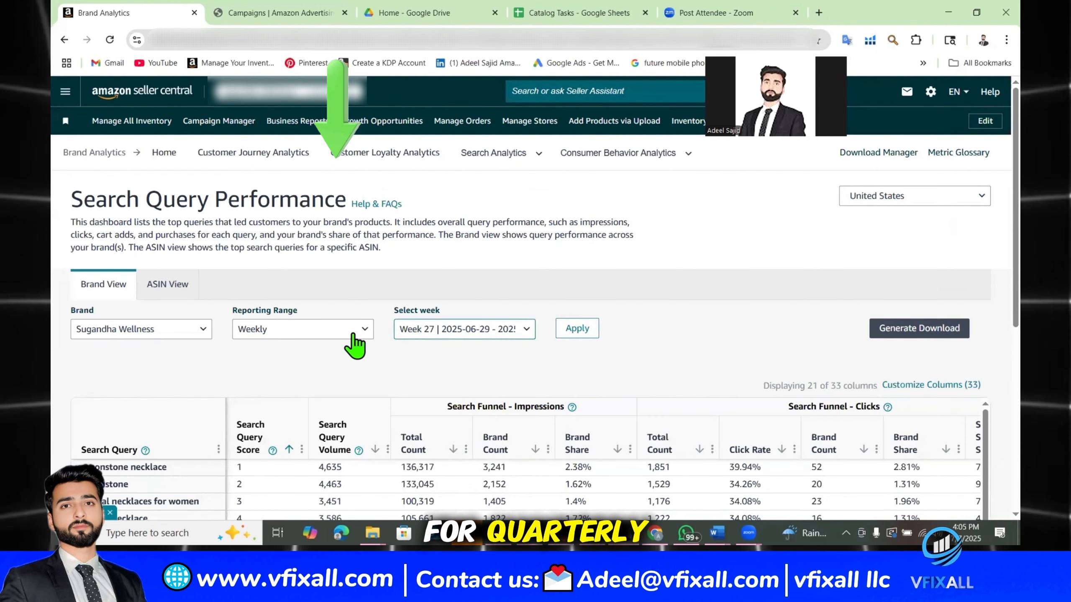
pyautogui.click(354, 331)
pyautogui.click(276, 392)
pyautogui.click(489, 331)
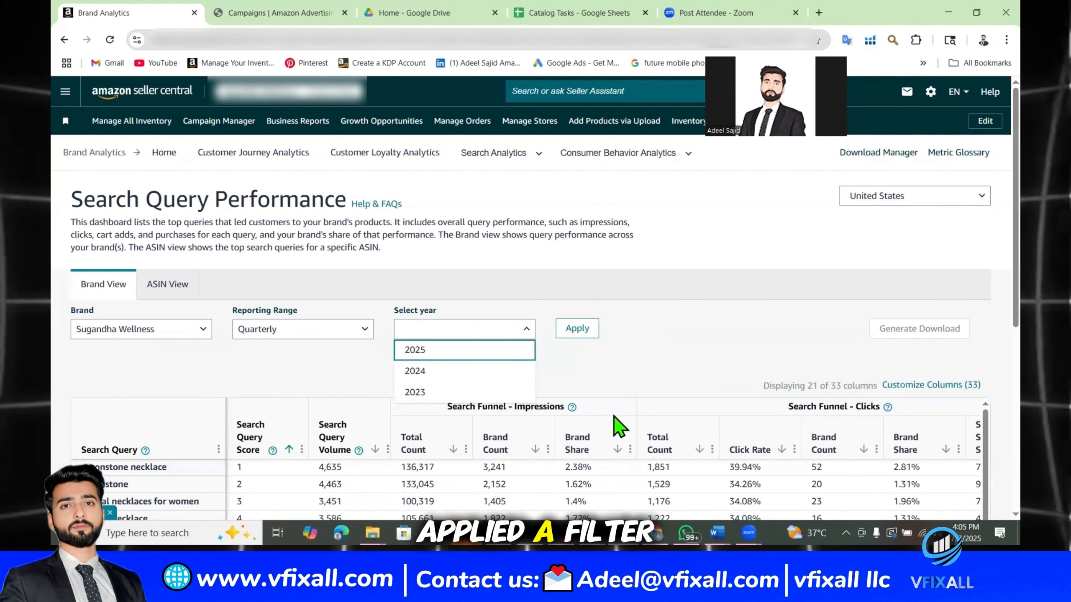
# Switch to the exported search query workbook and examine the filtered brand clicks column.
pyautogui.moveTo(590, 533)
pyautogui.click(694, 496)
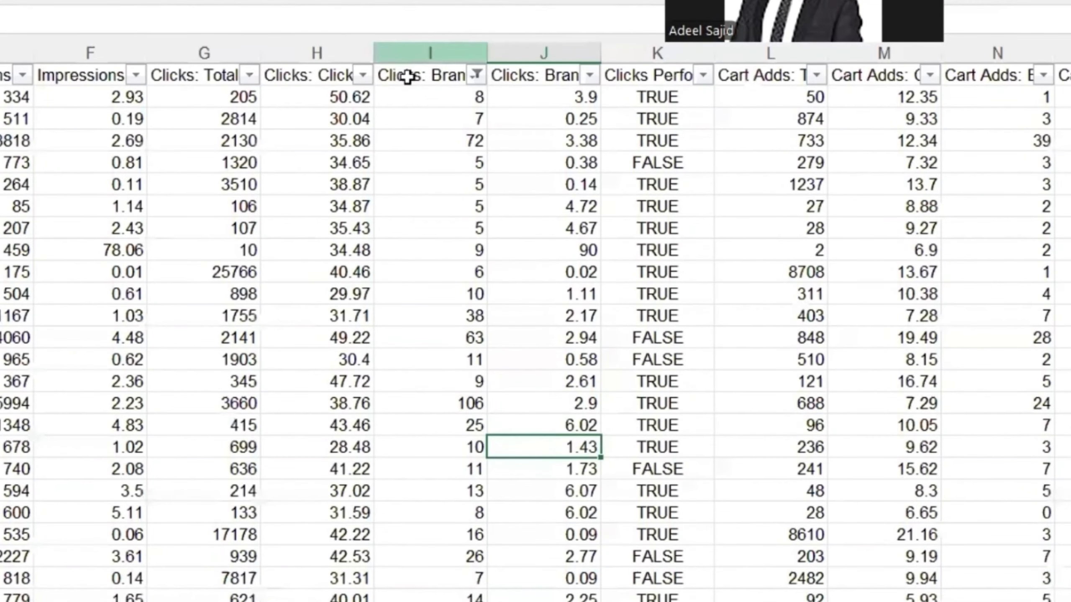
pyautogui.click(407, 77)
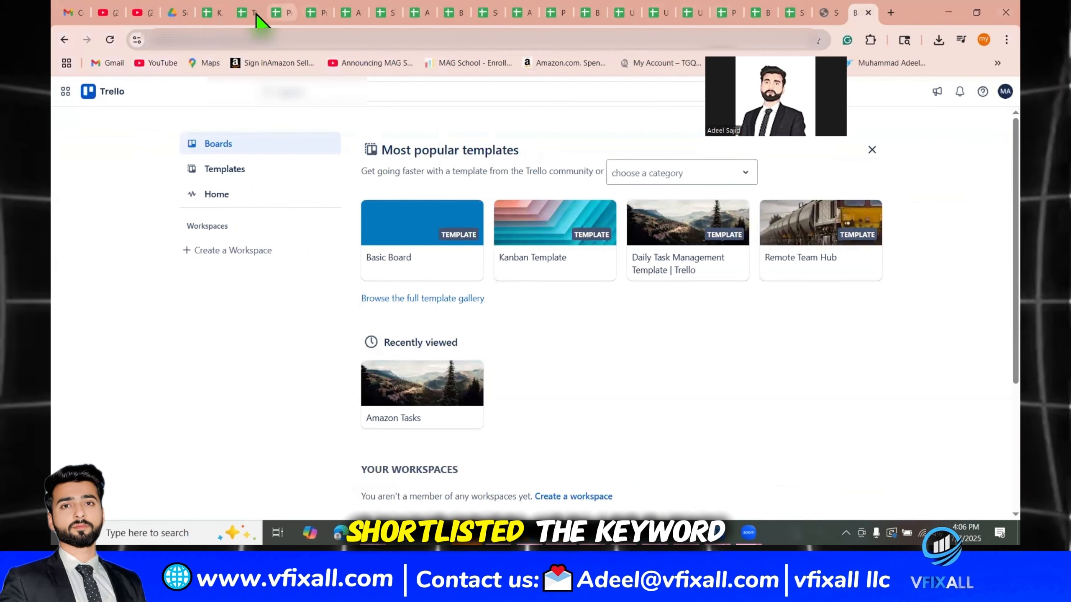
# Open the K.Ws for Gold Panning Campaign spreadsheet, review its keyword list and select the entire Keywords column.
pyautogui.click(203, 19)
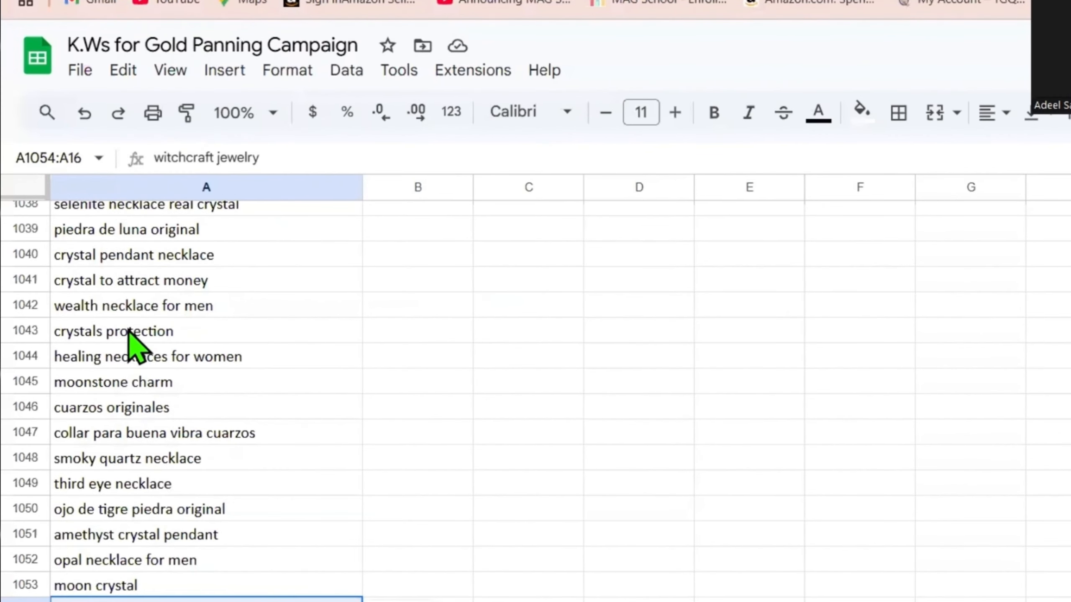
pyautogui.scroll(-15, 128, 333)
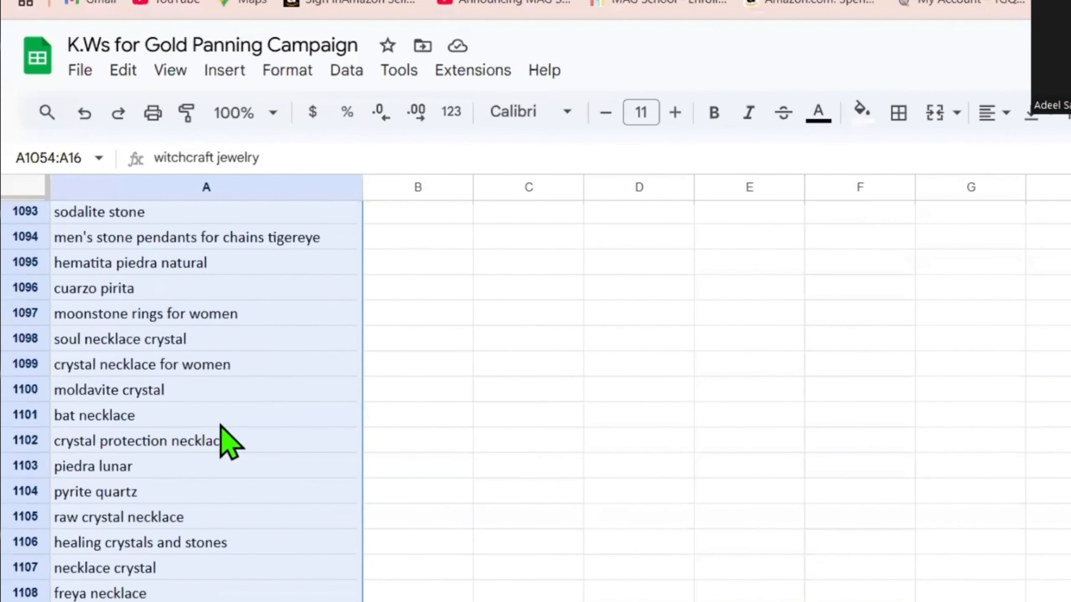
pyautogui.scroll(20, 228, 443)
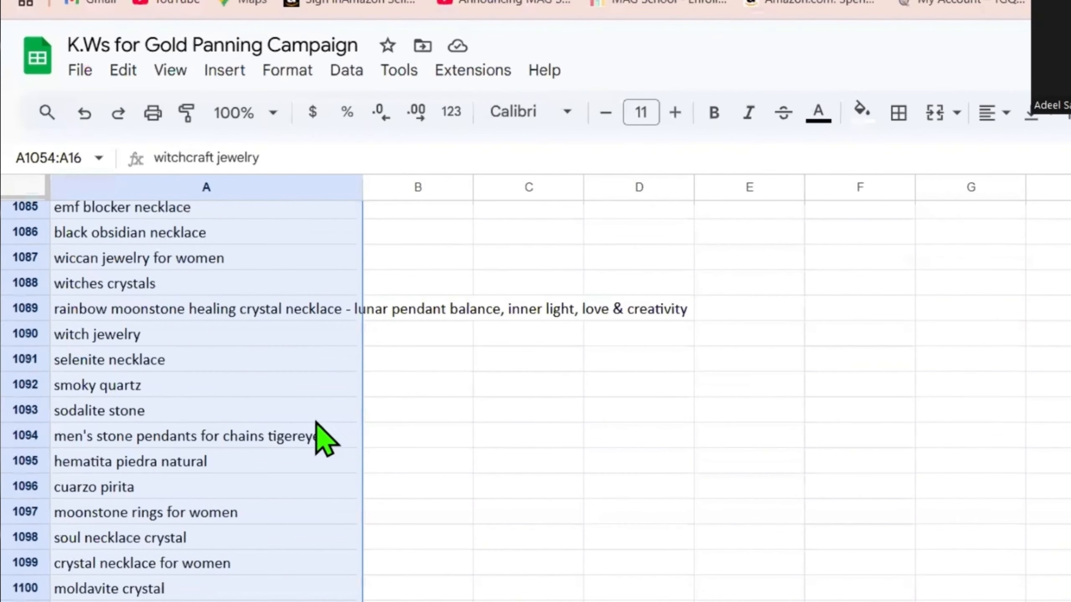
pyautogui.scroll(20, 331, 422)
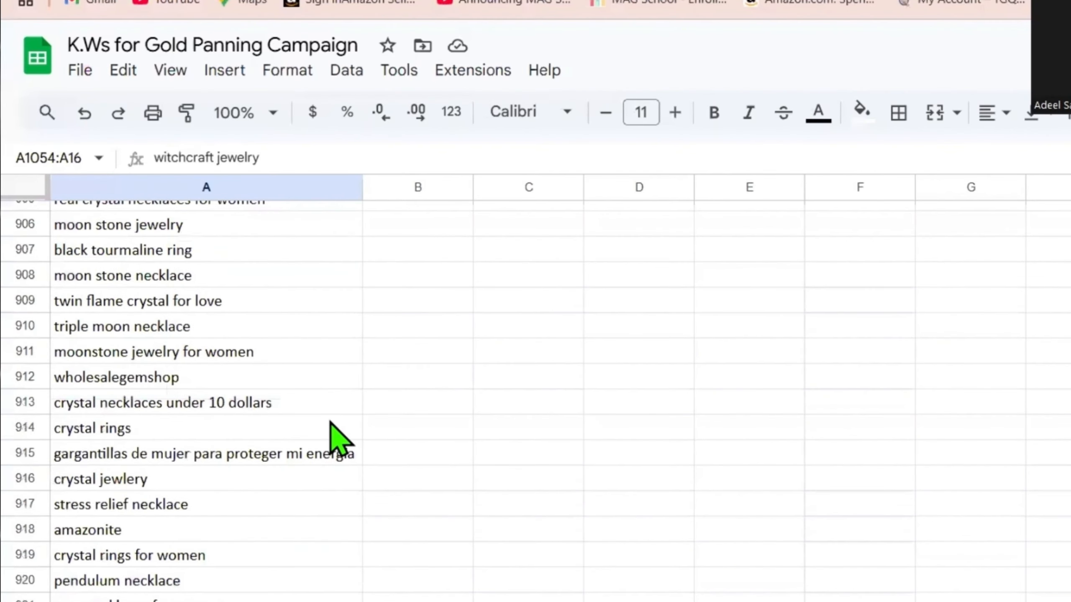
pyautogui.scroll(20, 329, 439)
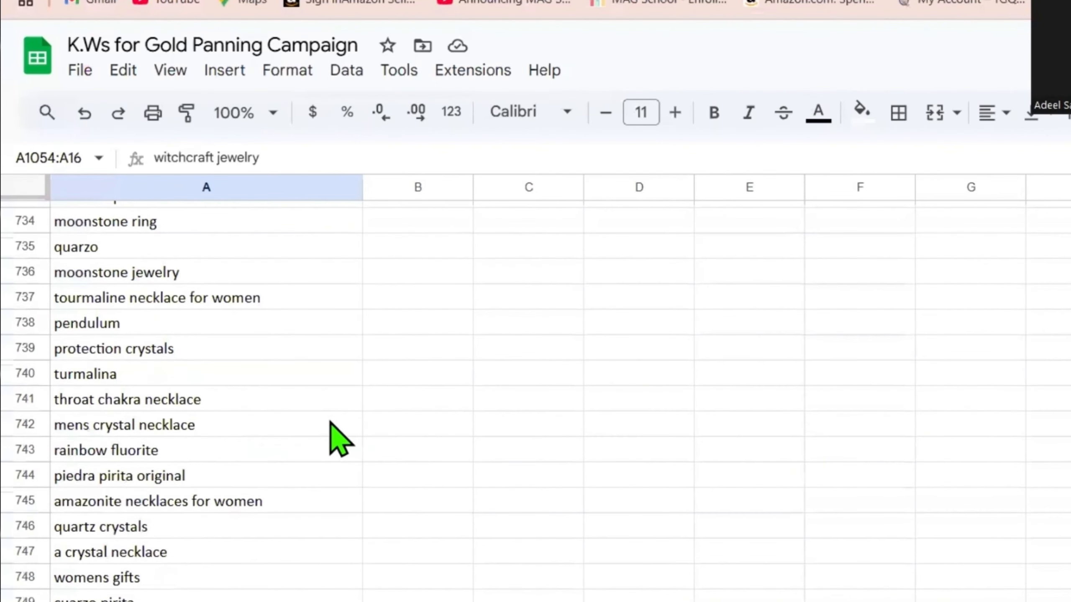
pyautogui.click(242, 191)
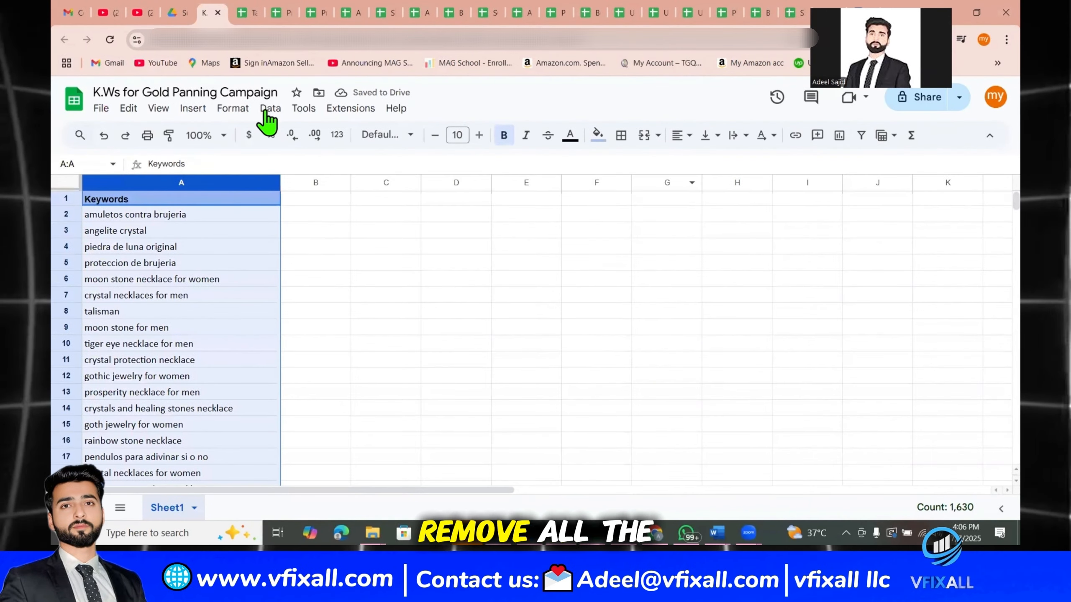
pyautogui.click(267, 111)
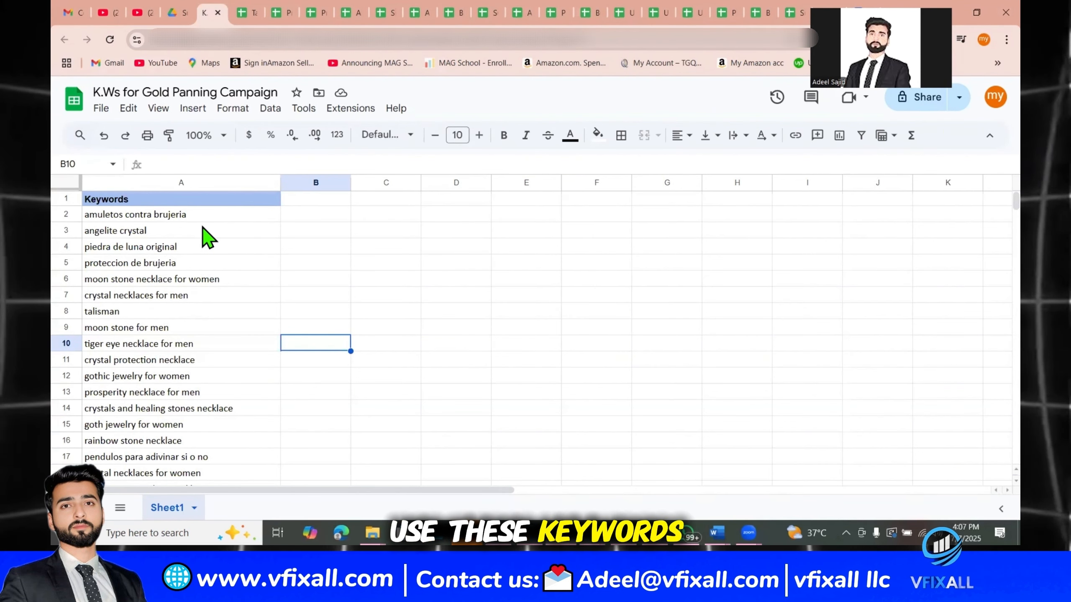
# Switch back to Seller Central, open Campaign Manager and start a new Sponsored Products campaign.
pyautogui.click(623, 532)
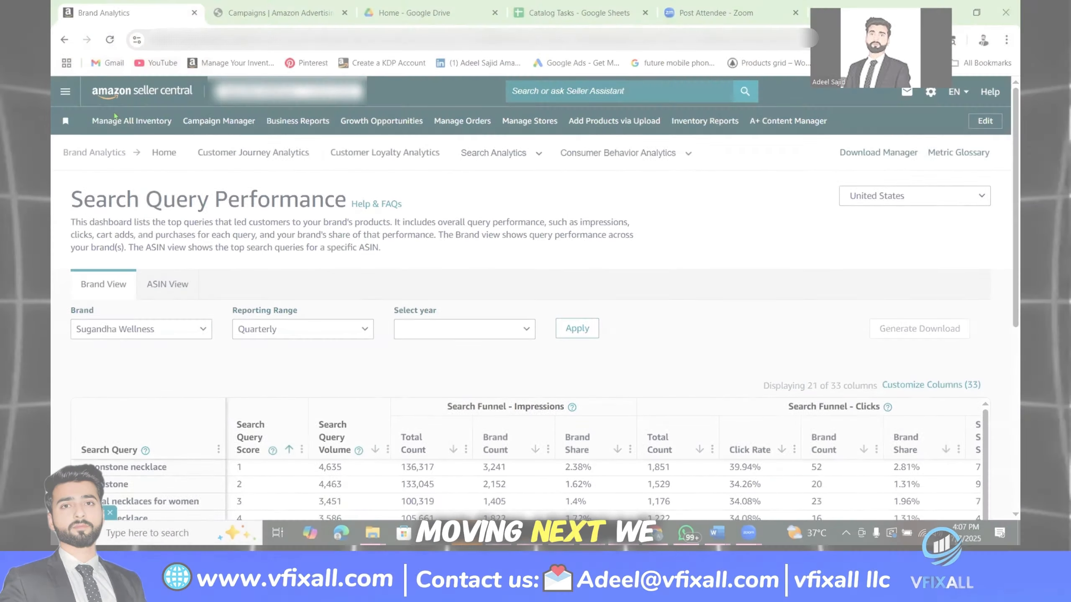
pyautogui.click(205, 124)
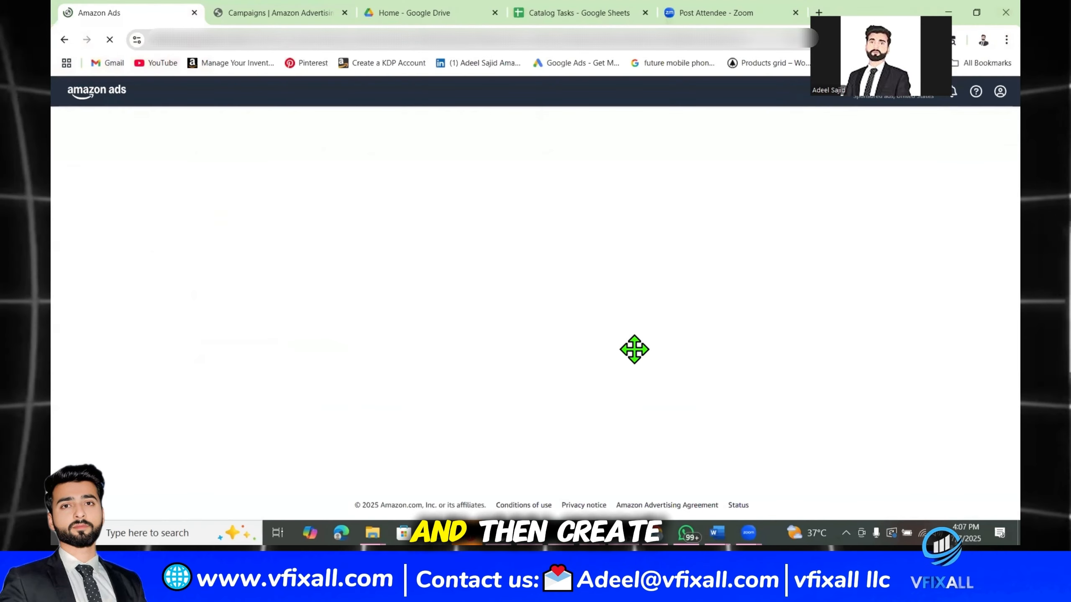
pyautogui.click(237, 485)
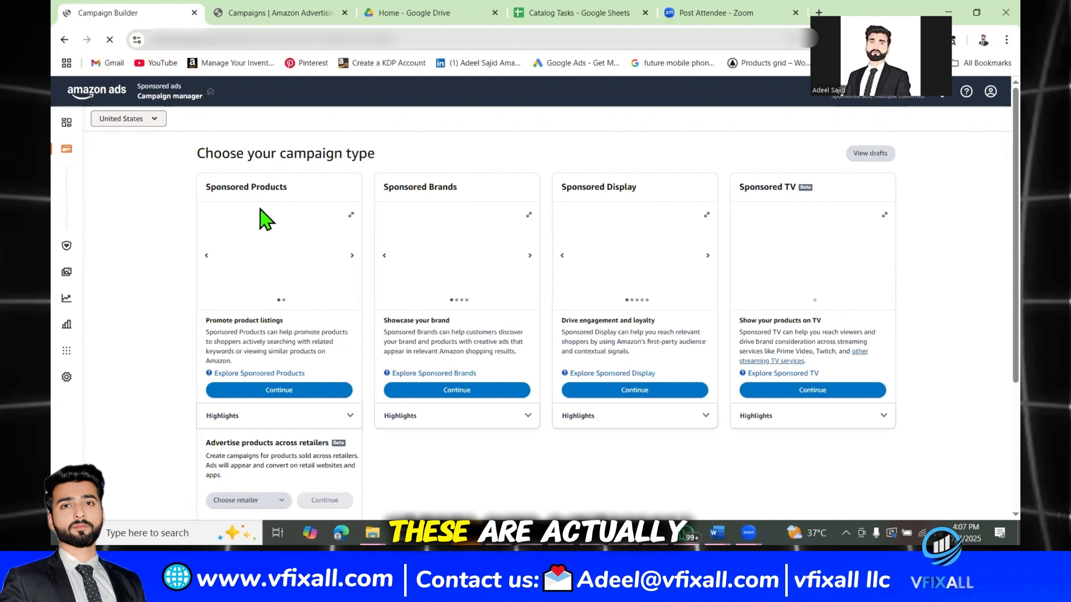
pyautogui.click(279, 390)
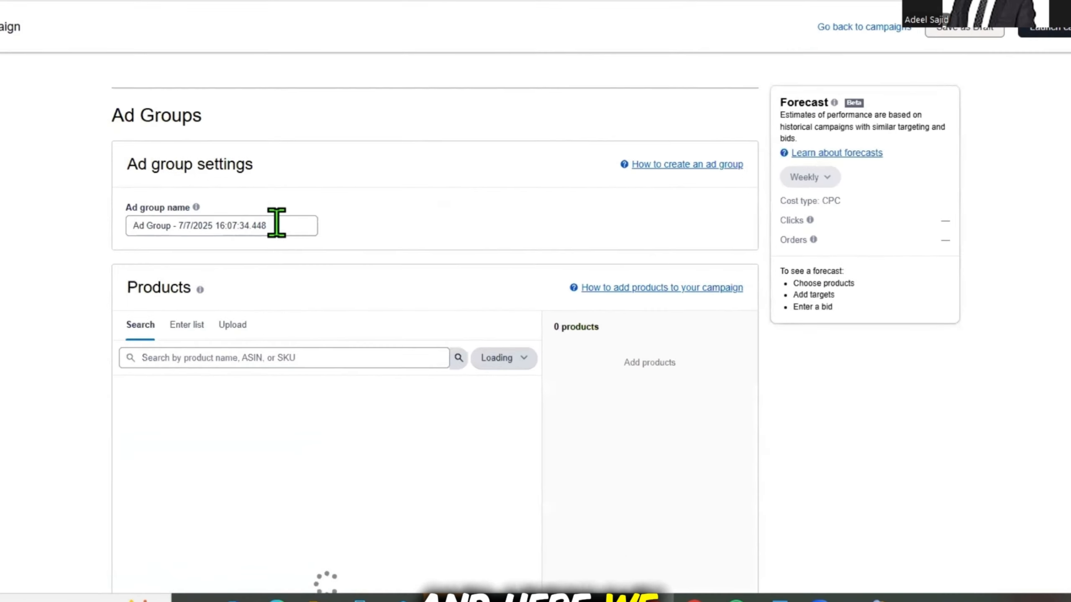
# Rename the ad group as Broad Match.
pyautogui.moveTo(338, 243); pyautogui.dragTo(223, 246)
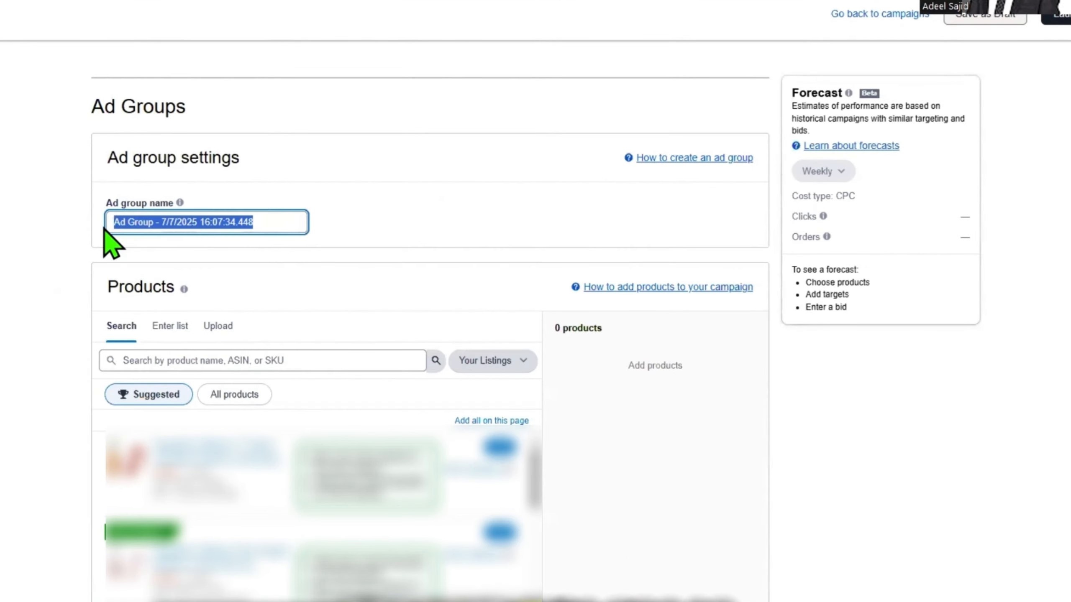
pyautogui.write('Broad')
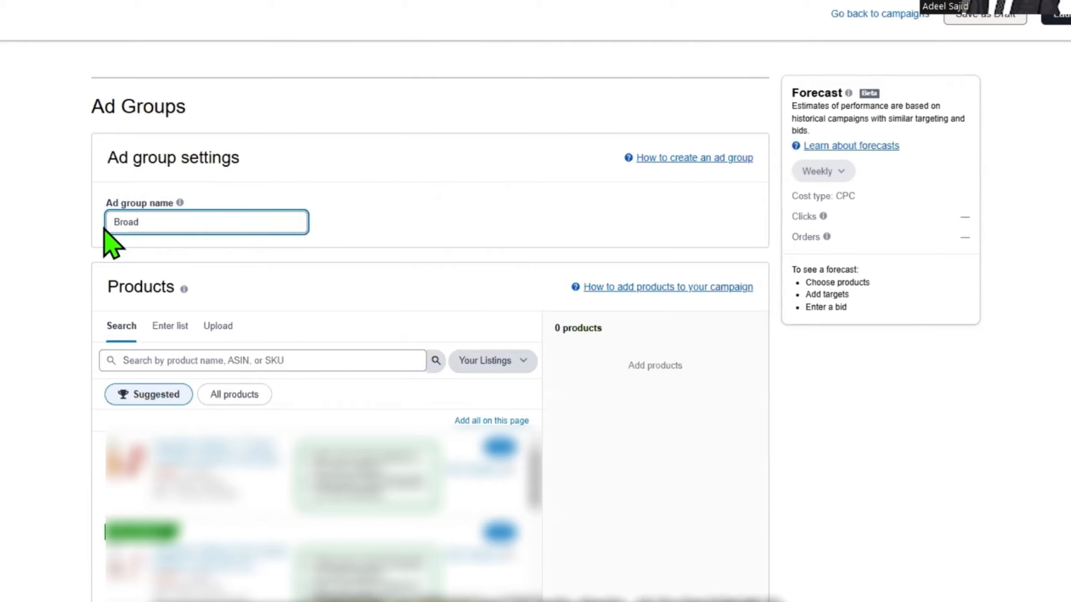
pyautogui.write(' Match')
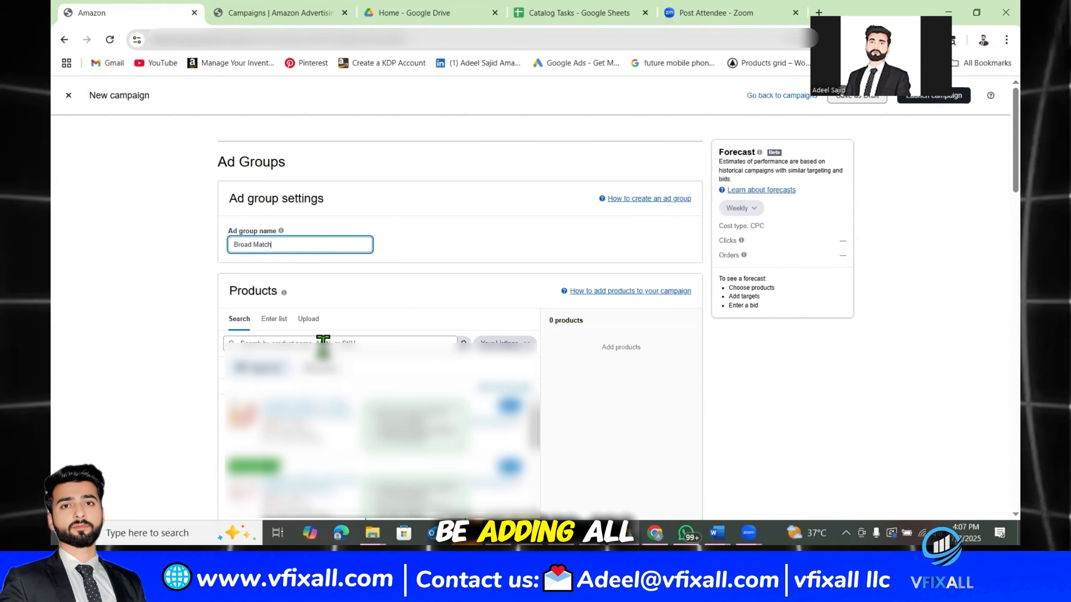
# Set the default bid to $0.08 and the campaign bidding strategy to Dynamic bids - down only.
pyautogui.scroll(-2, 230, 369)
pyautogui.scroll(-9, 442, 377)
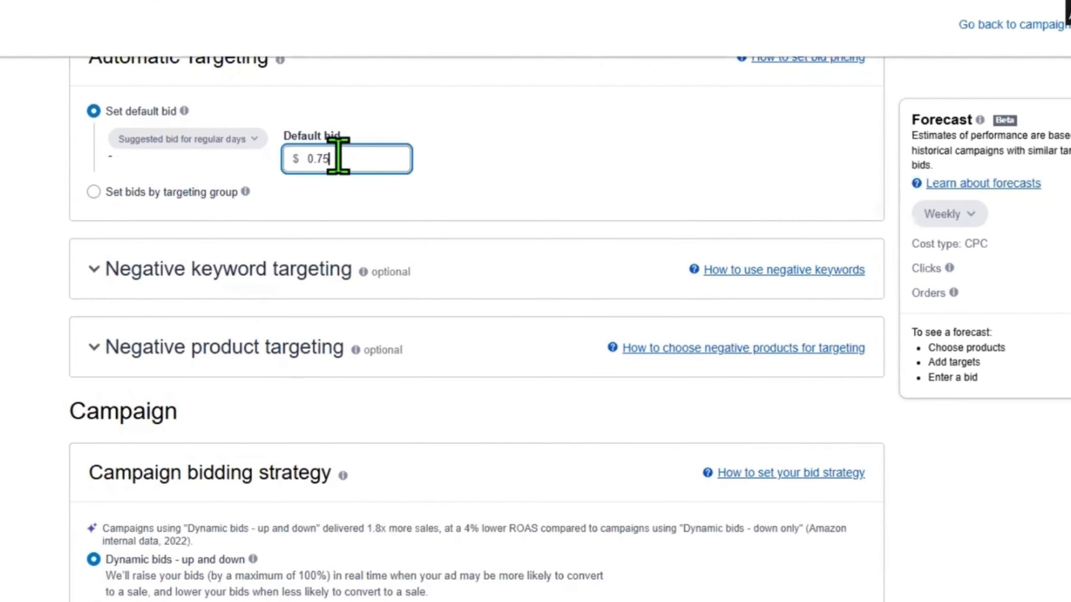
pyautogui.press('BackSpace')
pyautogui.press('BackSpace')
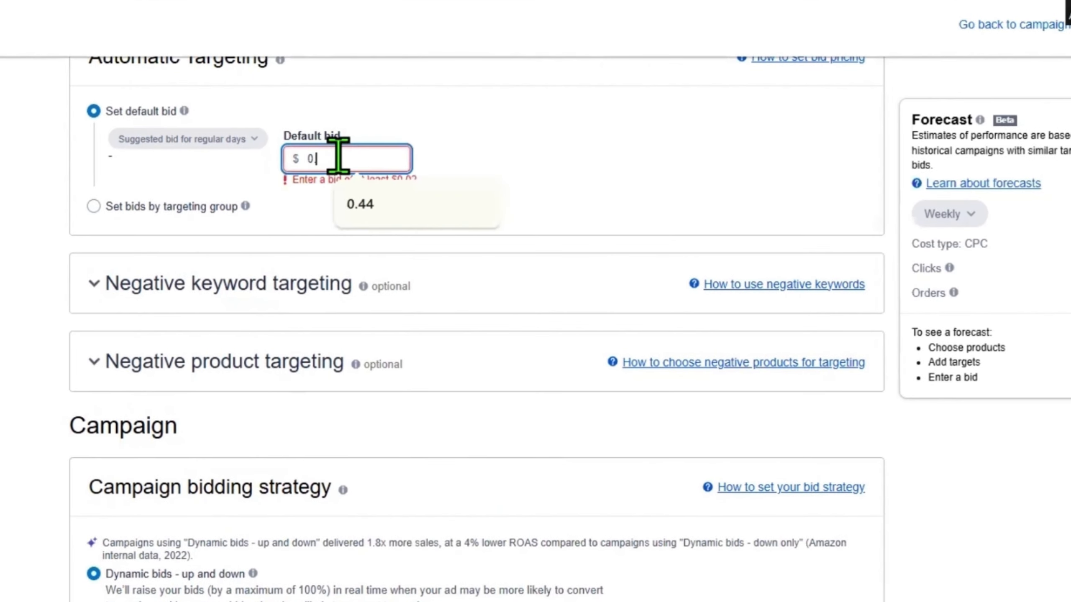
pyautogui.write('8')
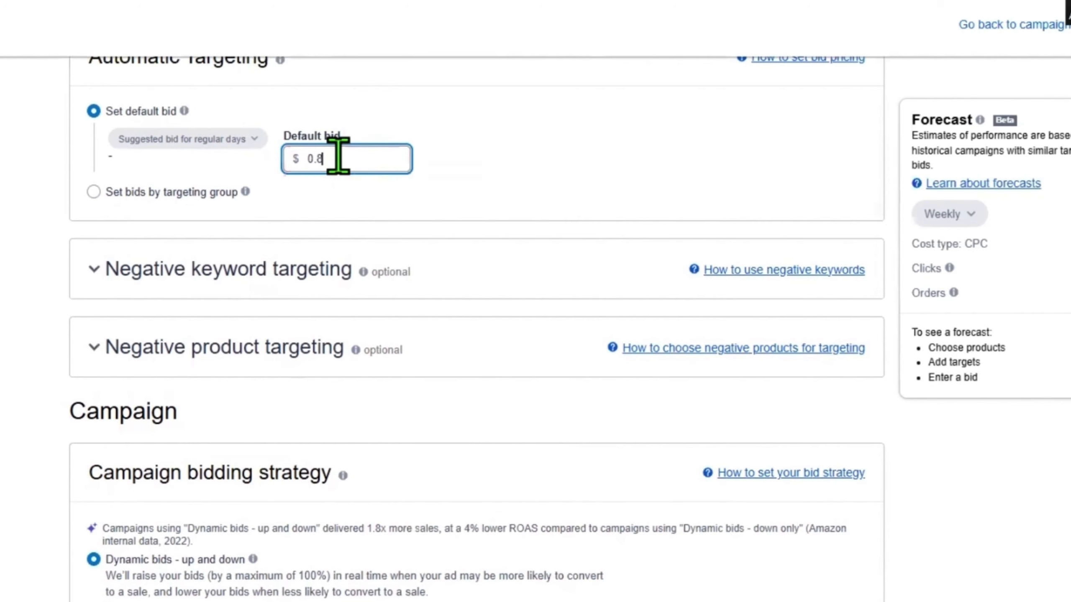
pyautogui.click(59, 206)
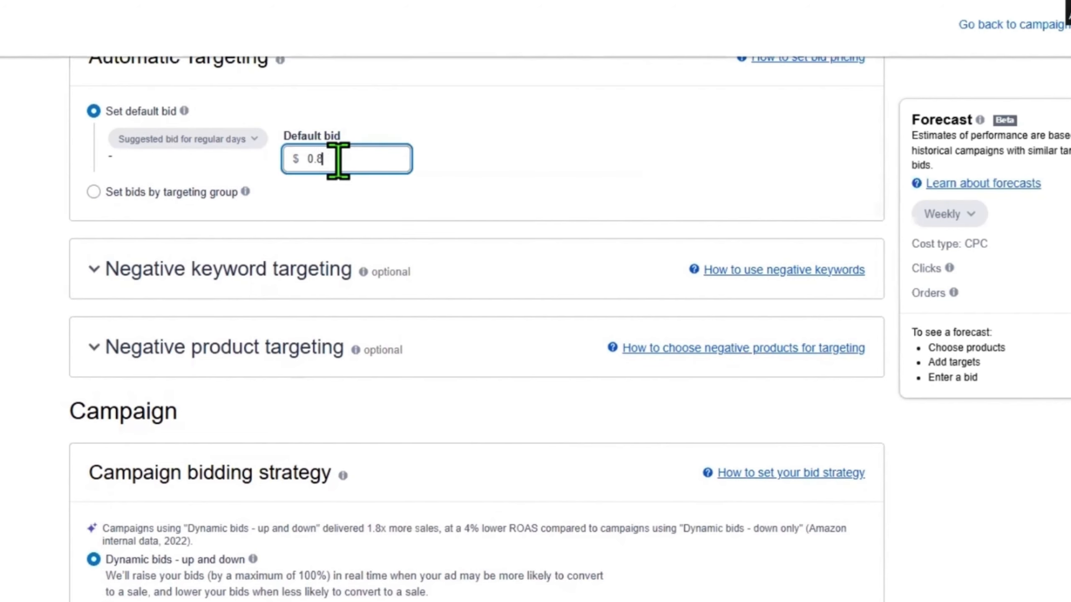
pyautogui.press('BackSpace')
pyautogui.write('08')
pyautogui.scroll(-3, 253, 434)
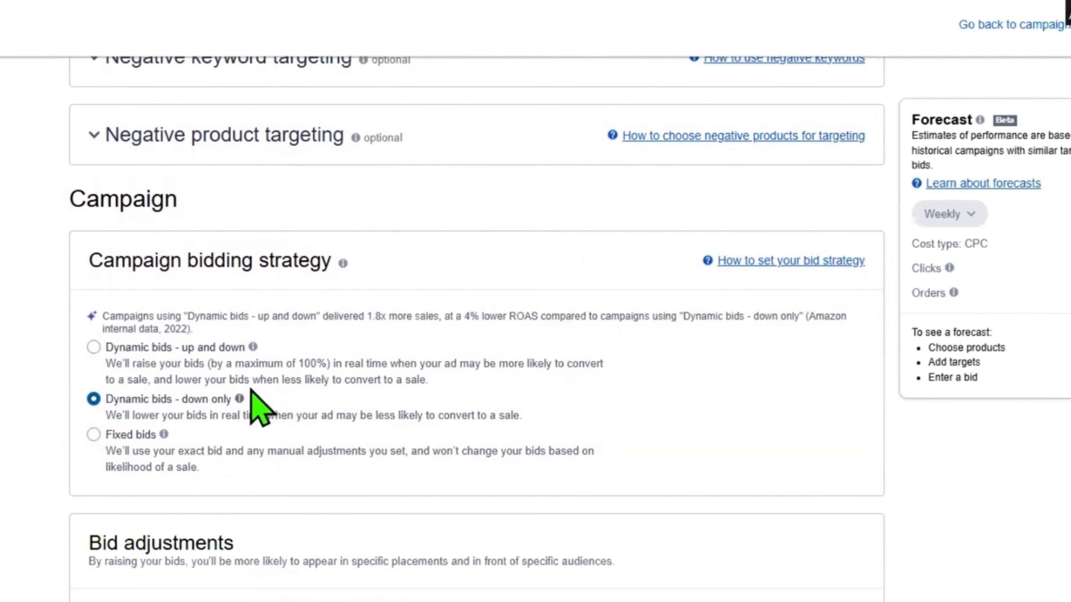
# Rename the campaign as Vfixall-SP-GP-EC in the campaign settings.
pyautogui.scroll(-5, 258, 407)
pyautogui.scroll(-5, 321, 456)
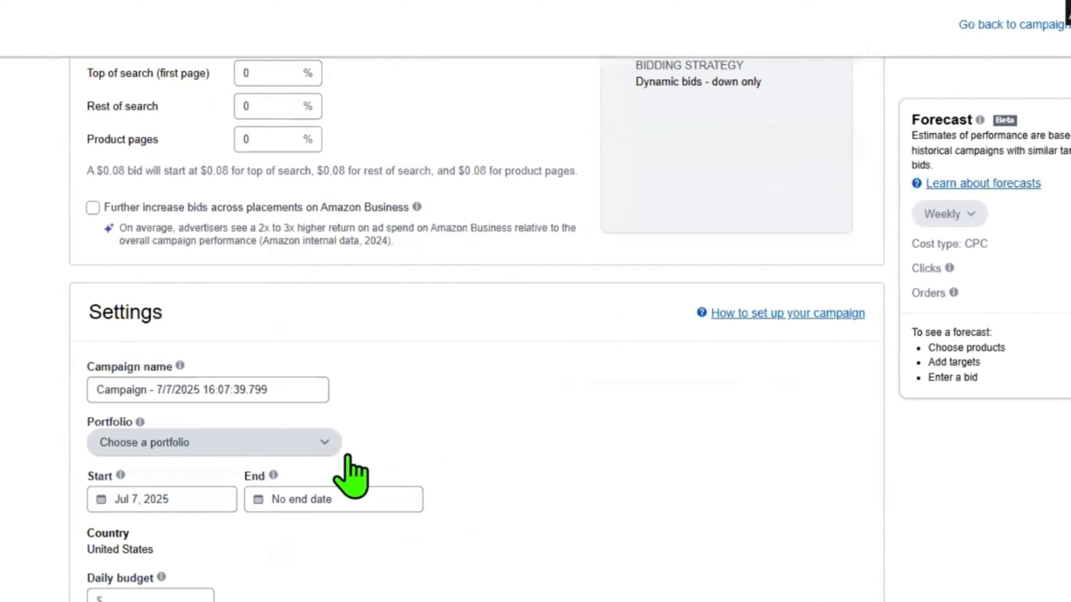
pyautogui.moveTo(266, 366); pyautogui.dragTo(121, 366)
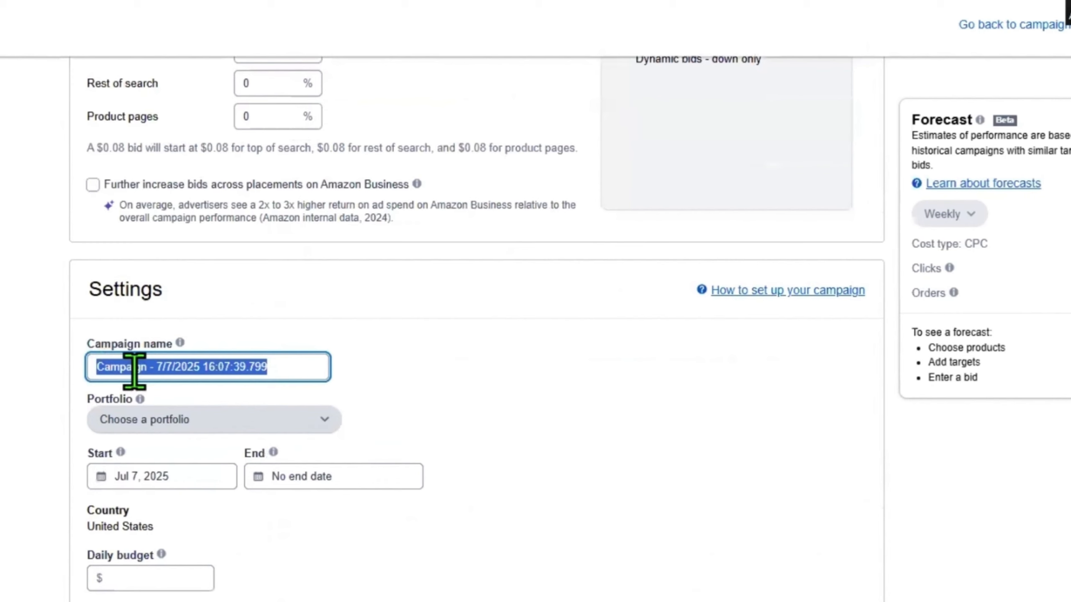
pyautogui.write('Vfixall-SP')
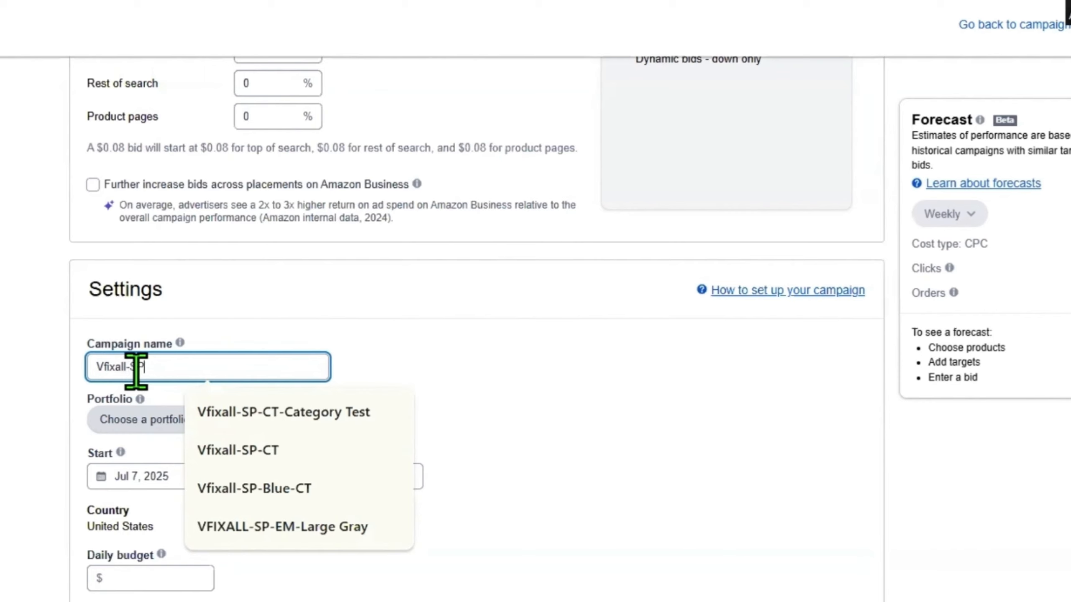
pyautogui.write('-GP-EC')
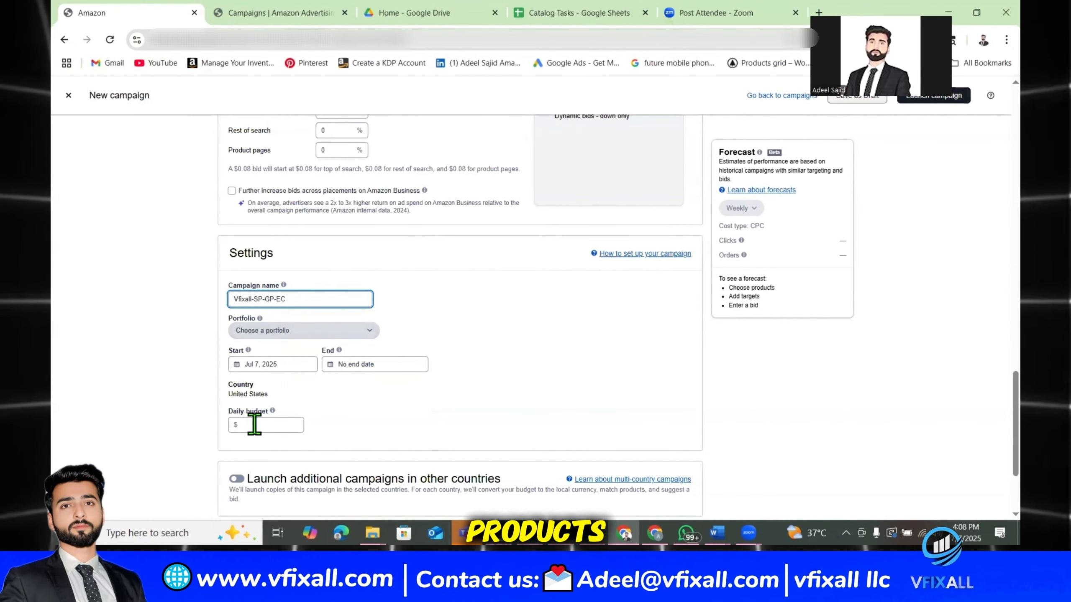
# Set the campaign's daily budget to $100.
pyautogui.click(255, 424)
pyautogui.write('10')
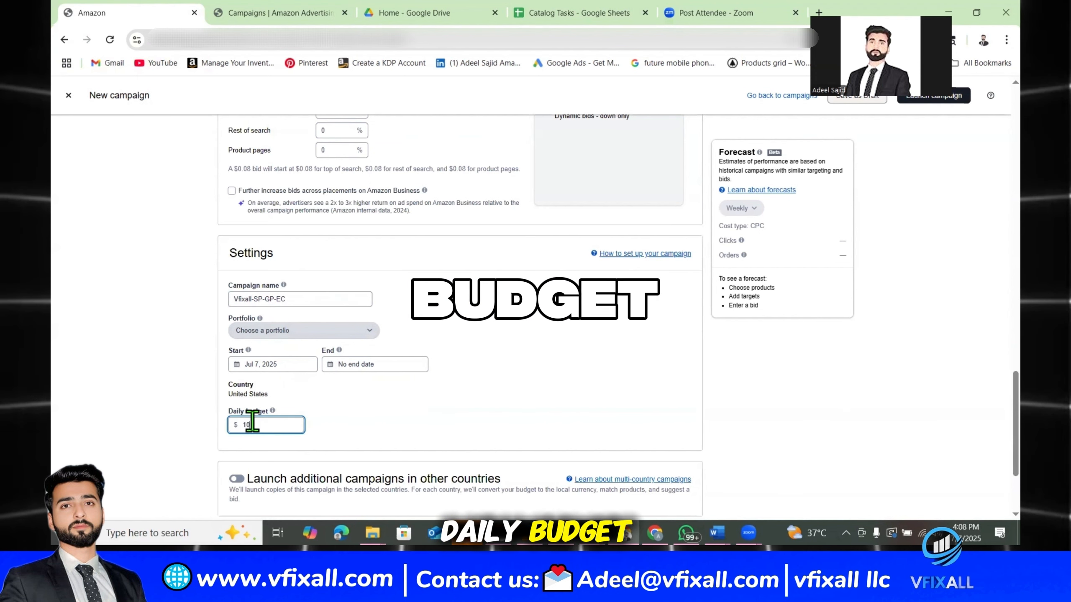
pyautogui.write('0')
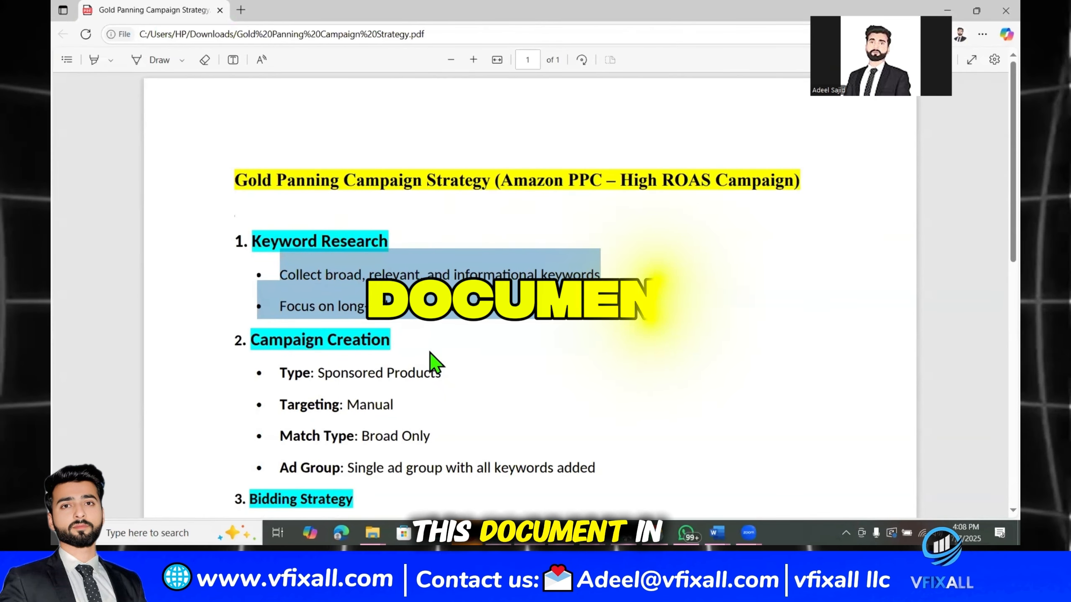
# Return to the Gold Panning Campaign Strategy PDF and review its bidding, product targeting, launch and purpose sections.
pyautogui.scroll(-9, 295, 241)
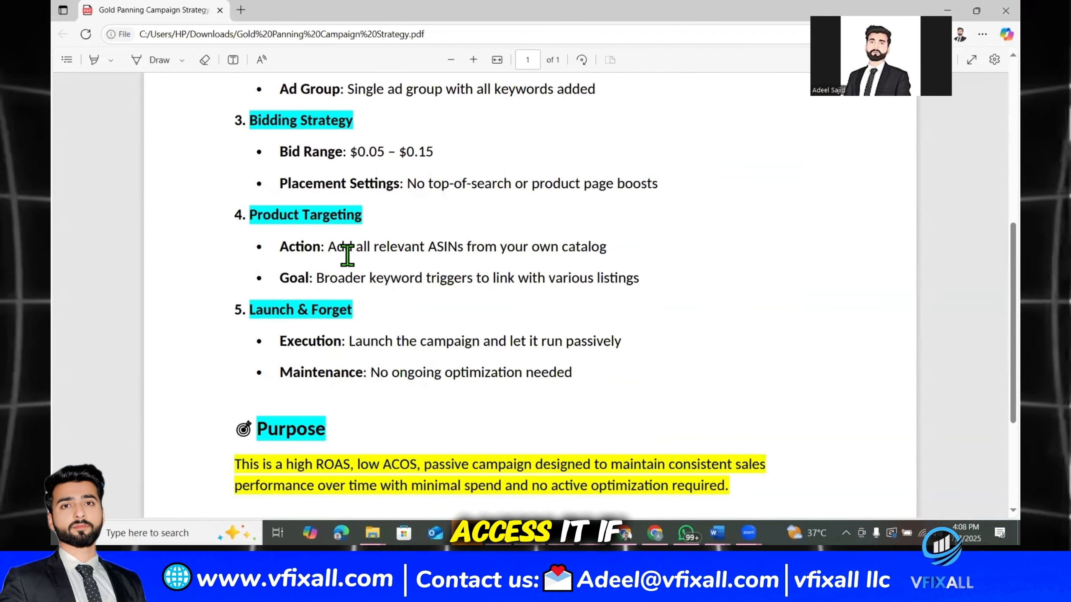